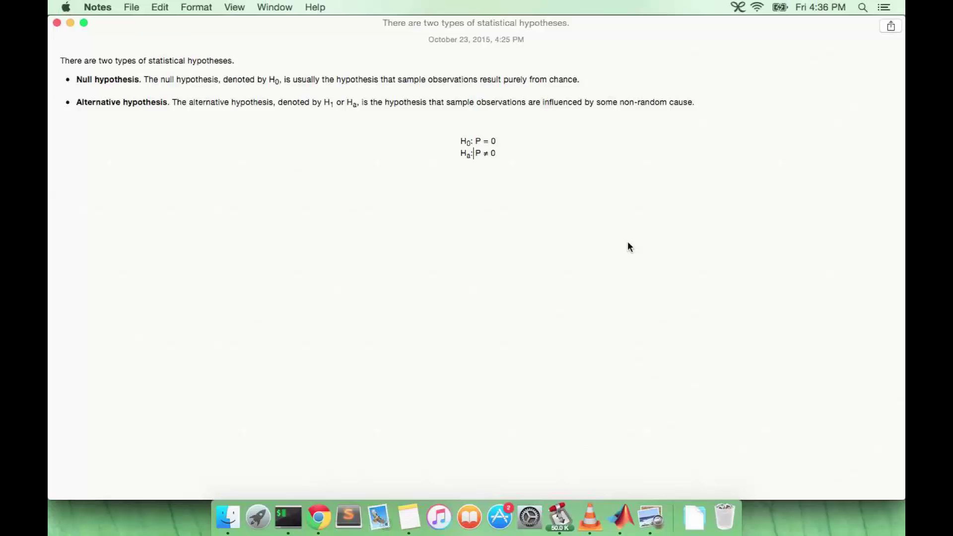
Run R1 = randn(100,1); in the MATLAB Command Window and start typing 'R2 =' on the next line
key("super+Tab")
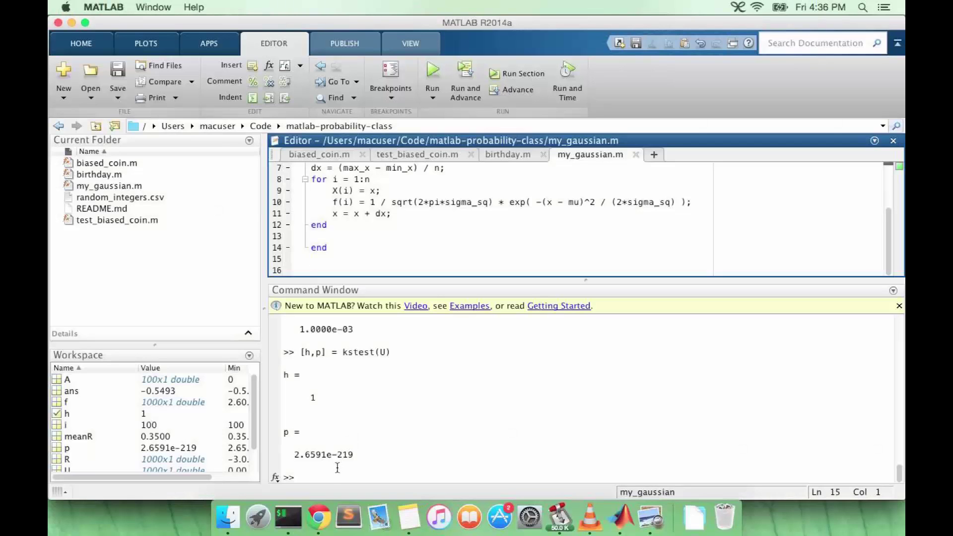
left_click(334, 472)
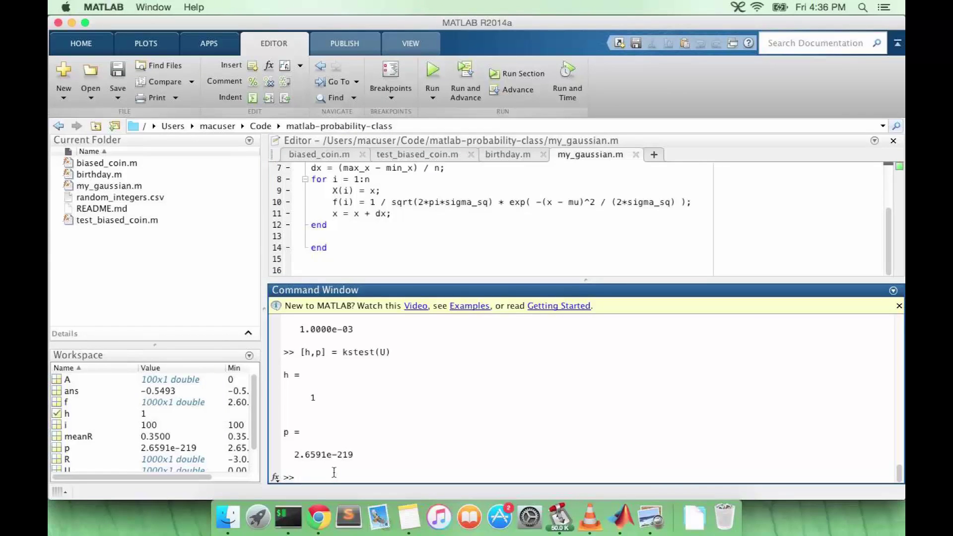
key("shift")
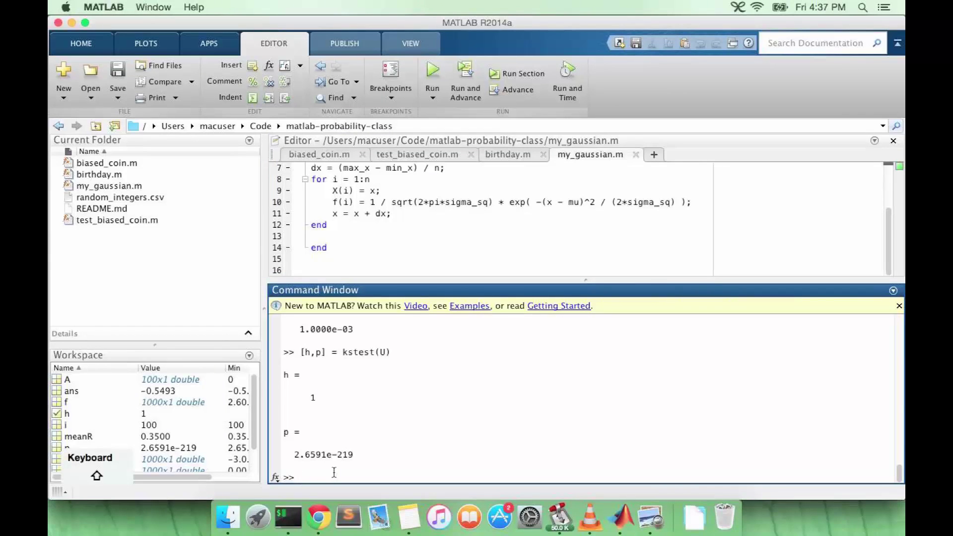
type("R1 = randn(")
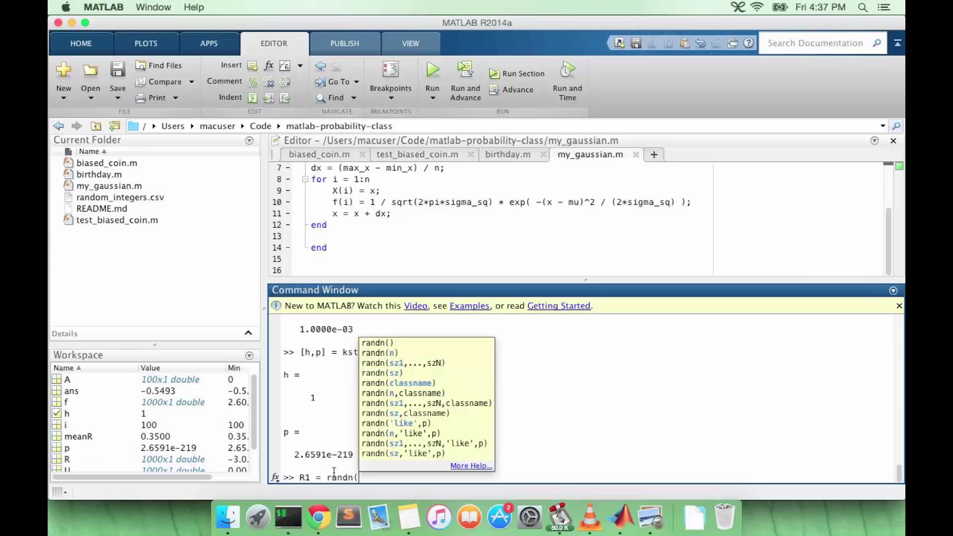
type("100,1)")
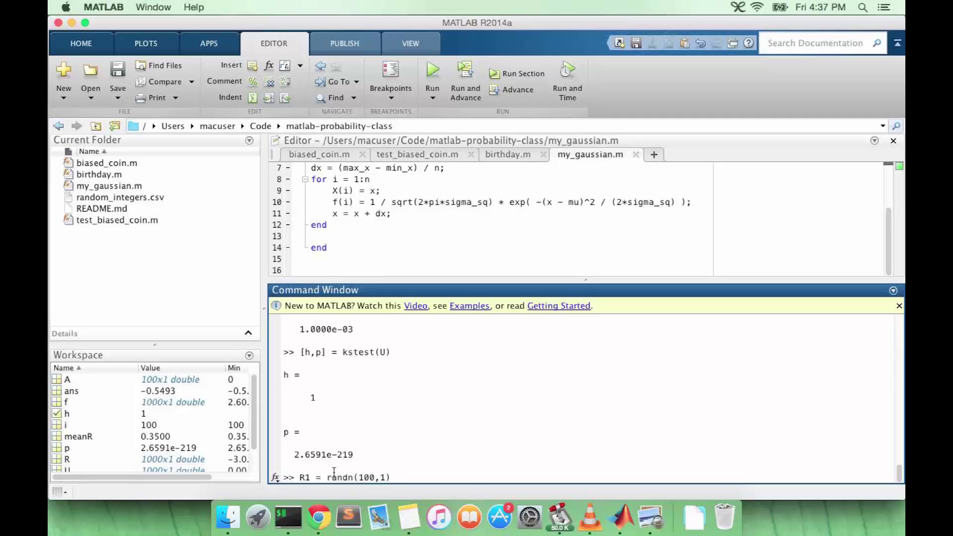
type(";")
key("Return")
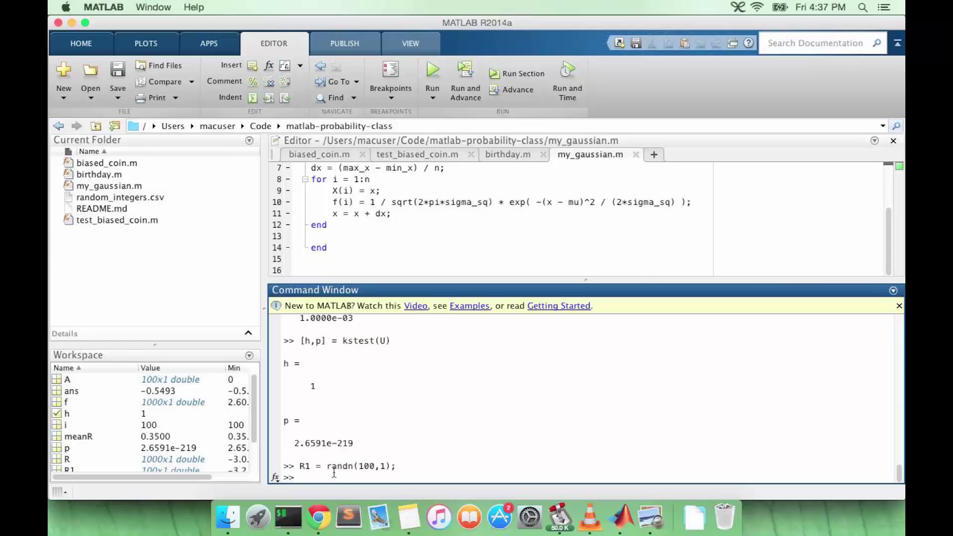
type("R2 =")
Finish and run R2 = (randn(20,1) + 1)*2;, fixing the randn and minus-sign typos
type("rand(")
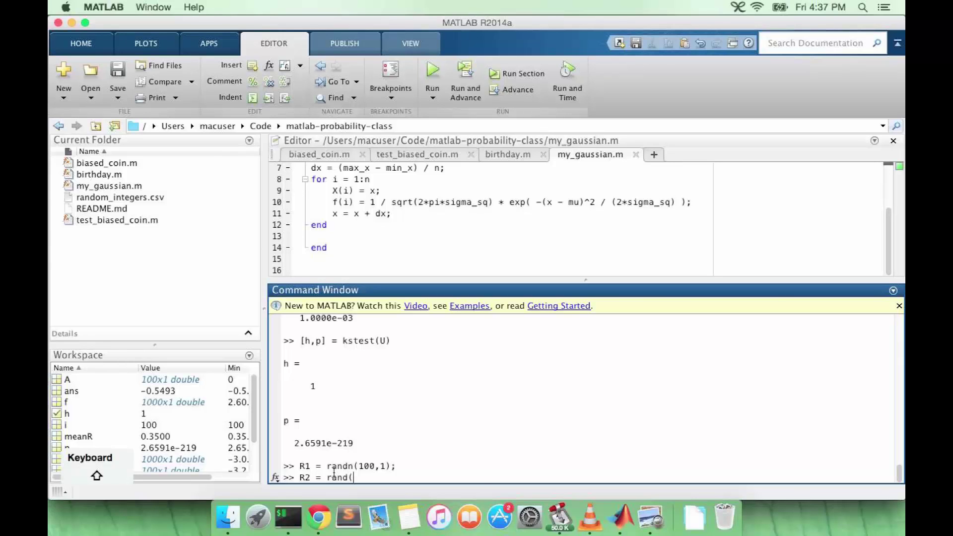
key("BackSpace")
type("n(")
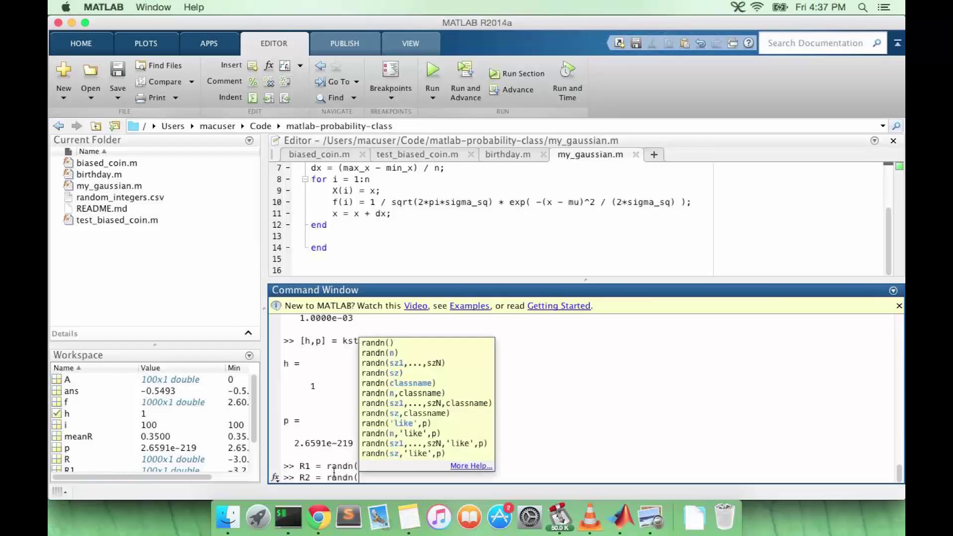
type("20,1)")
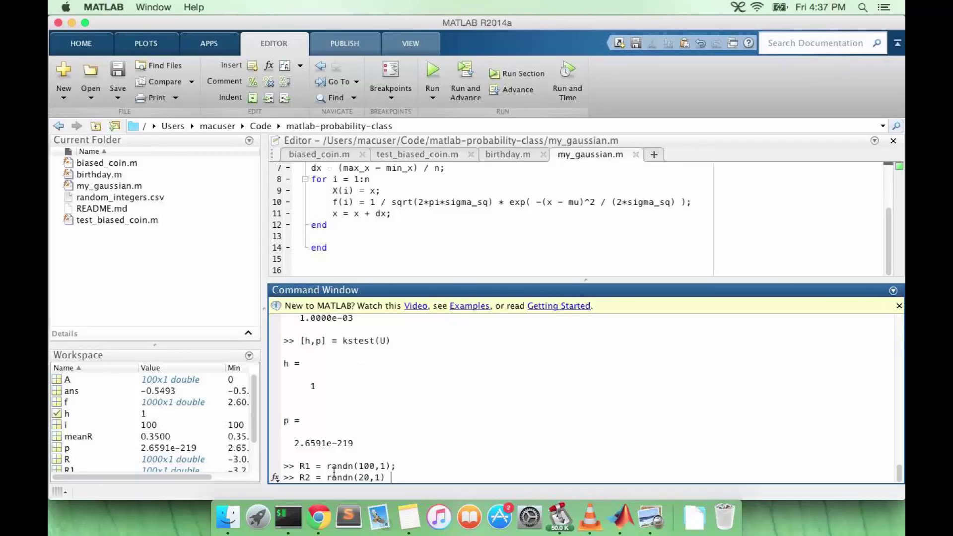
type(" -")
key("BackSpace")
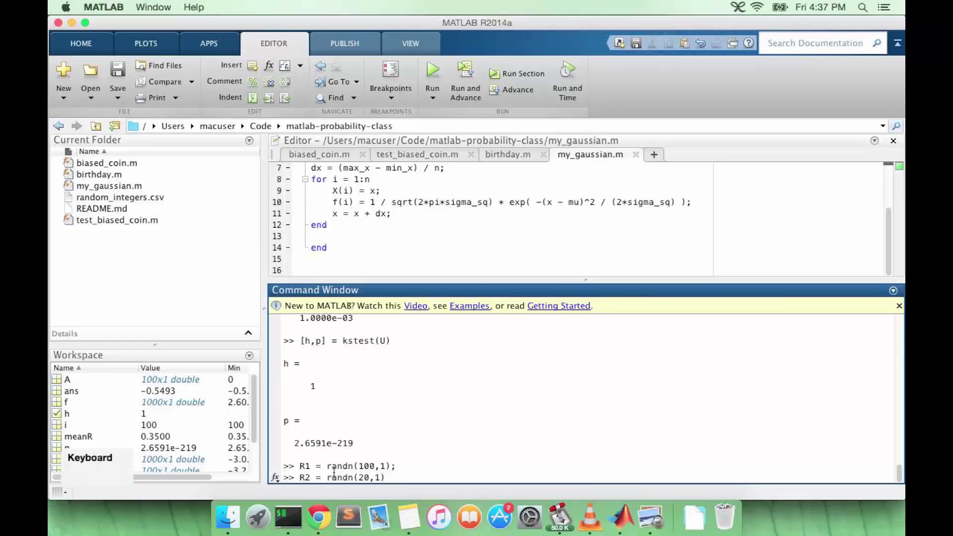
type("+ 1)")
key("Left")
key("Left")
key("Left")
key("Left")
key("Left")
key("Left")
key("Left")
key("Left")
key("Left")
key("Left")
key("Left")
key("Left")
key("Left")
key("Left")
key("Left")
key("Left")
type("(")
key("Right")
key("Right")
key("Right")
key("Right")
key("Right")
key("Right")
key("Right")
key("Right")
key("Right")
key("Right")
key("Right")
key("Right")
key("Right")
key("Right")
key("Right")
key("Right")
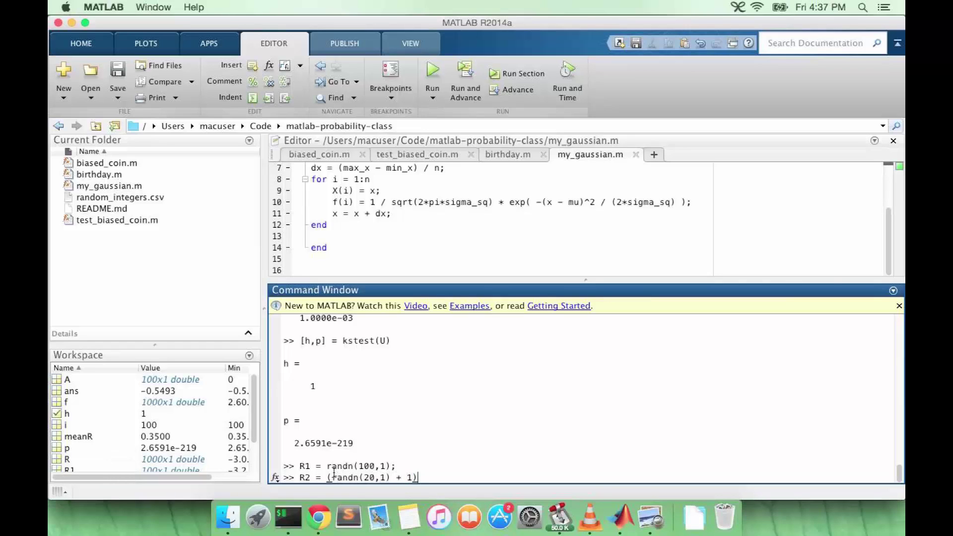
type("*2;")
key("Return")
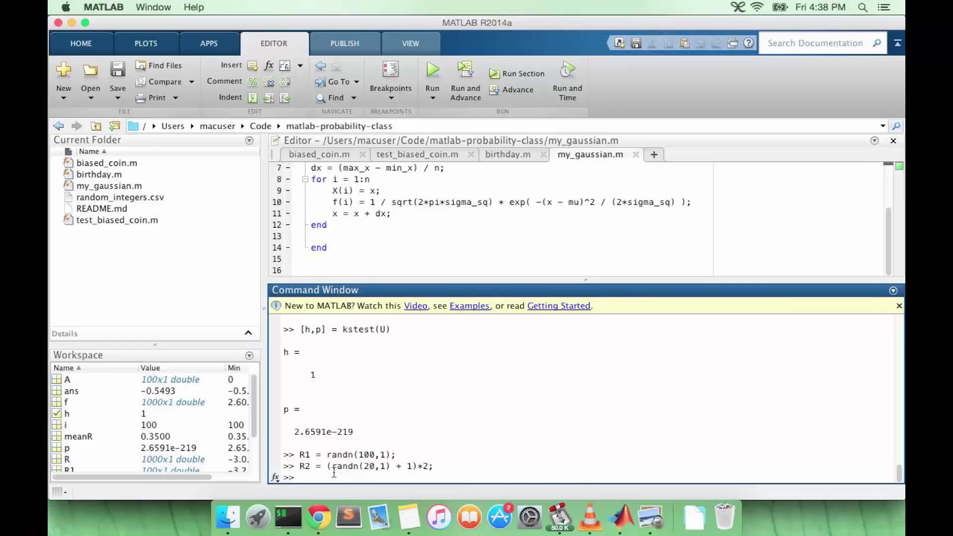
Show the MathWorks ttest2 documentation page in Chrome
left_click(323, 519)
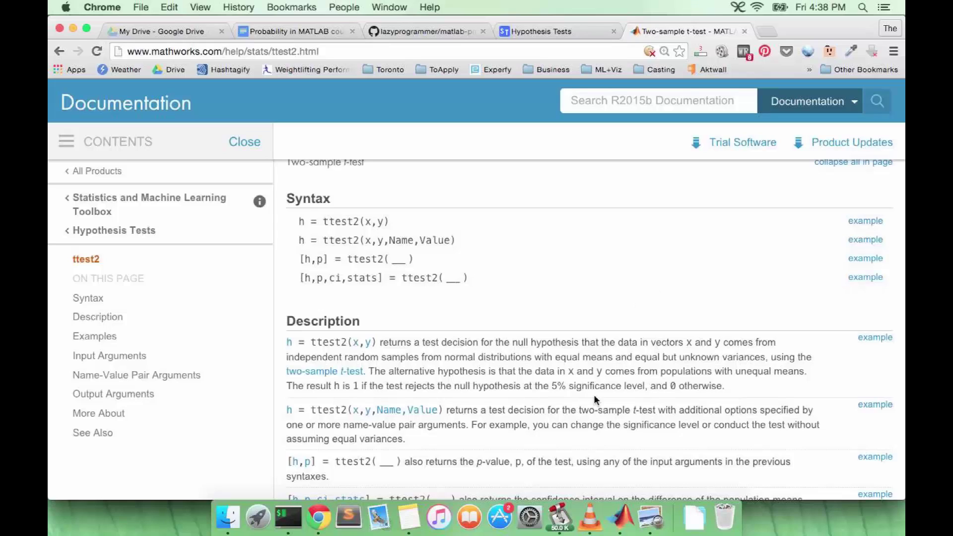
Back in MATLAB, run [h,p] = ttest2(R1,R2), giving h = 1 and p = 6.5447e-08
left_click(619, 512)
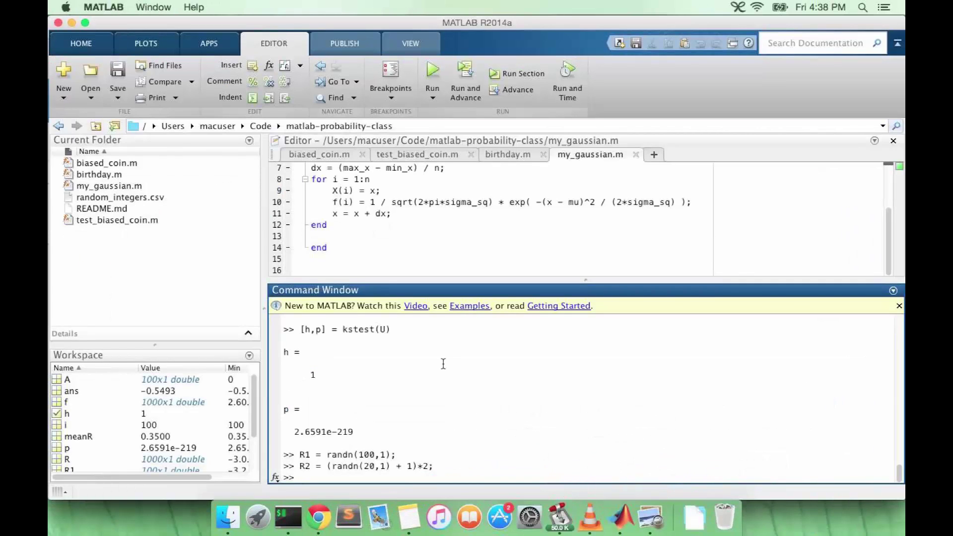
type("[h,p] = ttest2(R1,")
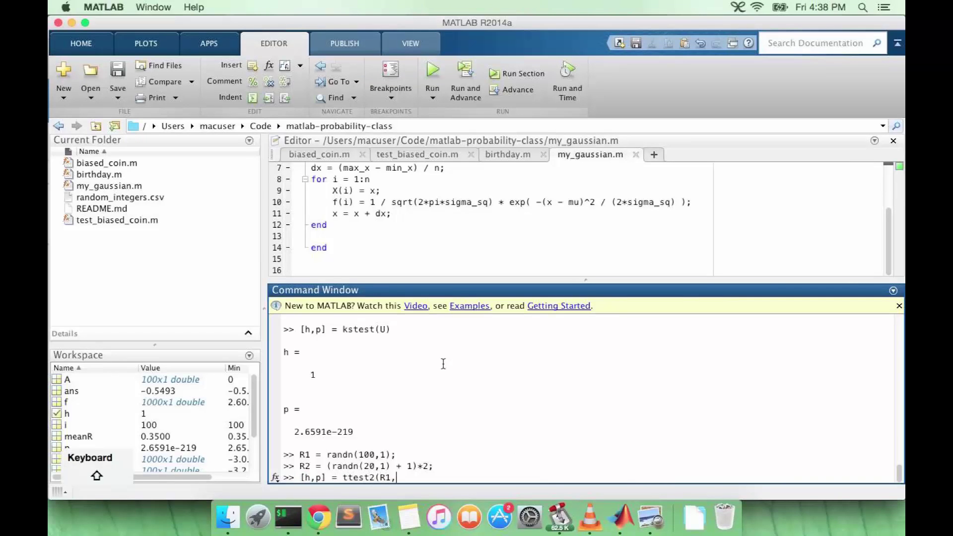
type("R2)")
key("Return")
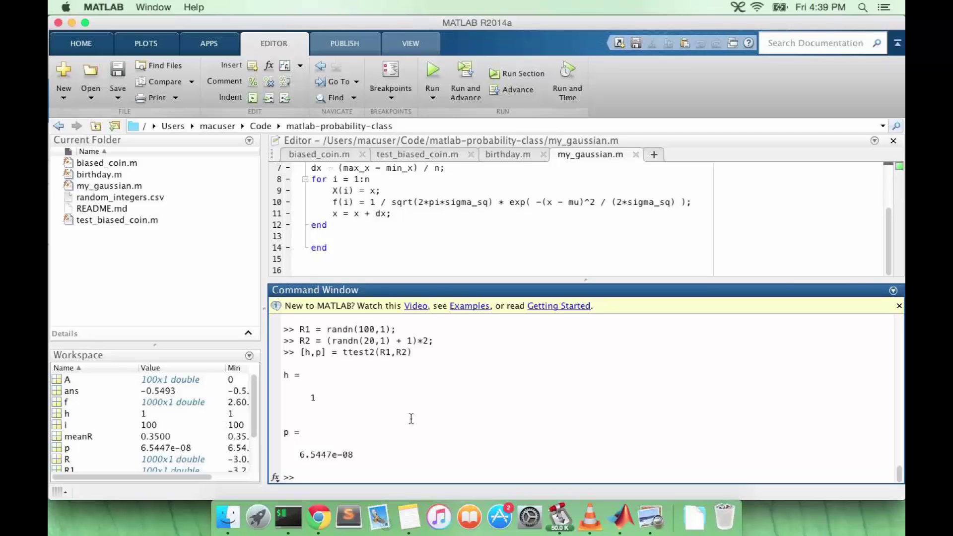
Cut R1 to randn(10,1) from history and rerun ttest2, giving p = 0.0167
key("Up")
key("Up")
key("Left")
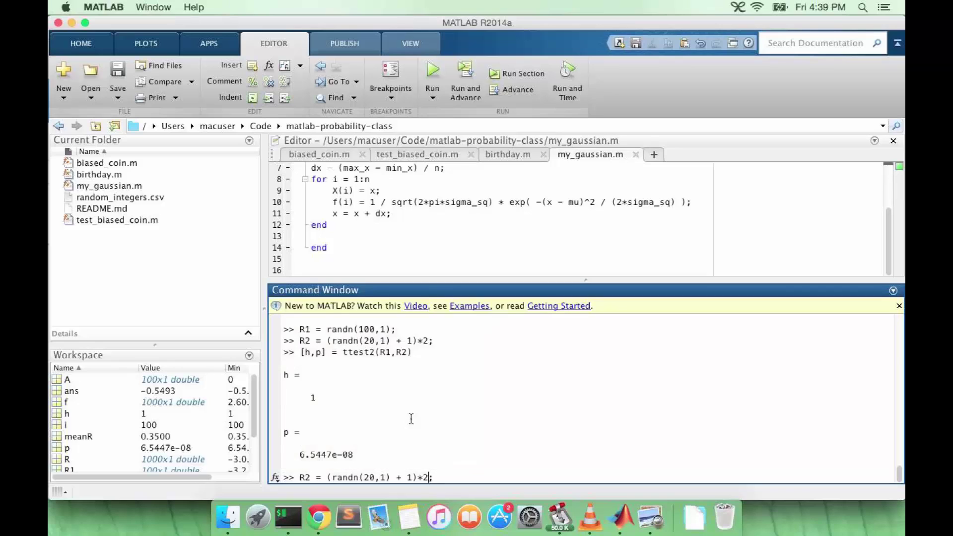
key("Down")
key("Left")
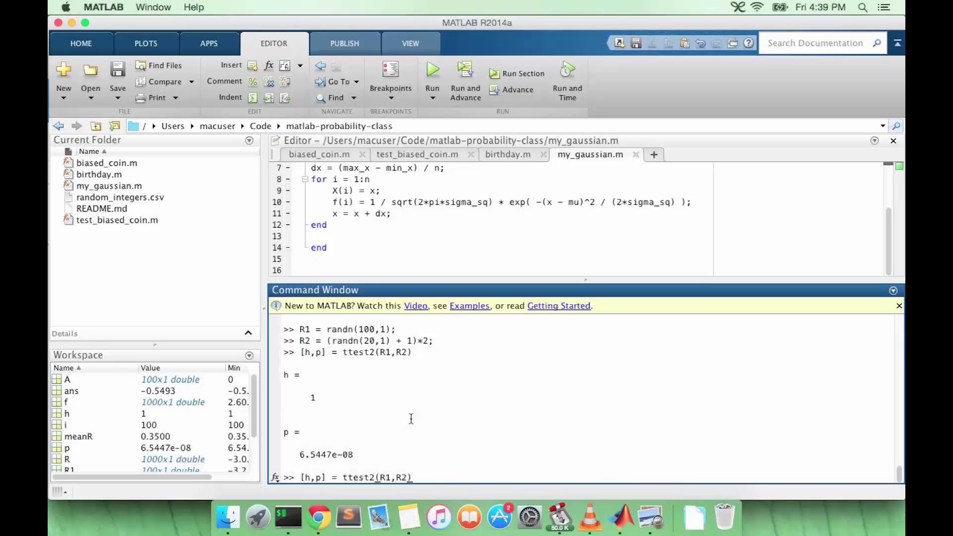
key("Left")
key("Up")
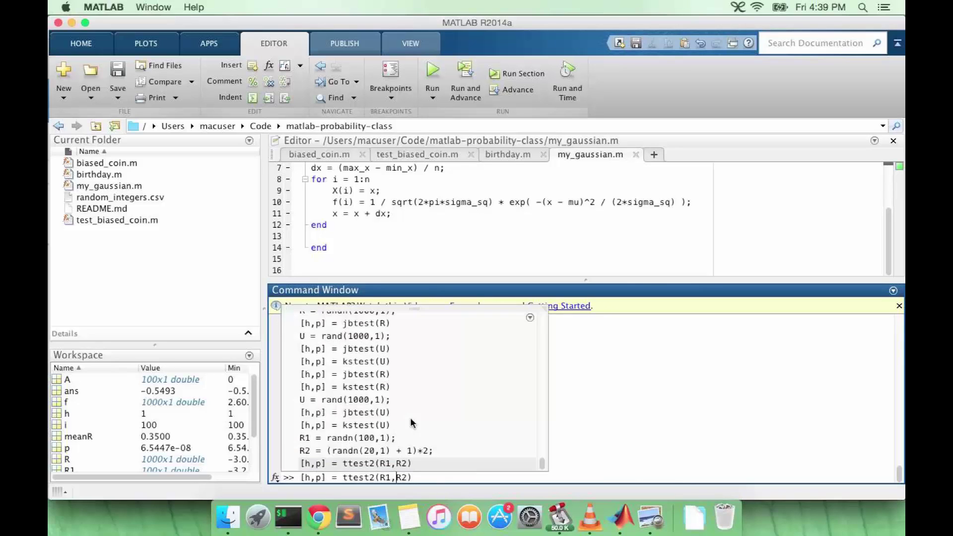
key("Up")
key("Up")
key("Left")
key("Left")
key("Left")
key("Left")
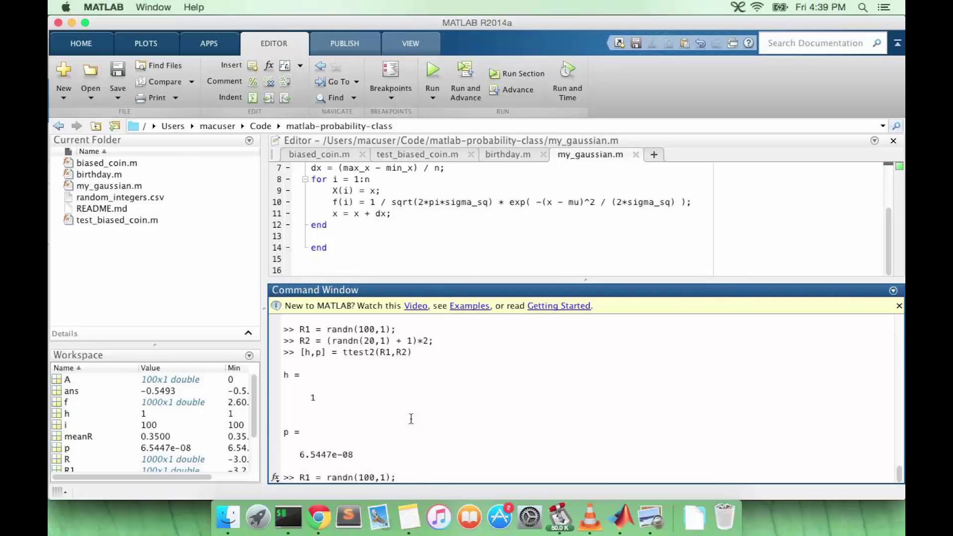
key("BackSpace")
key("Return")
key("Up")
key("Up")
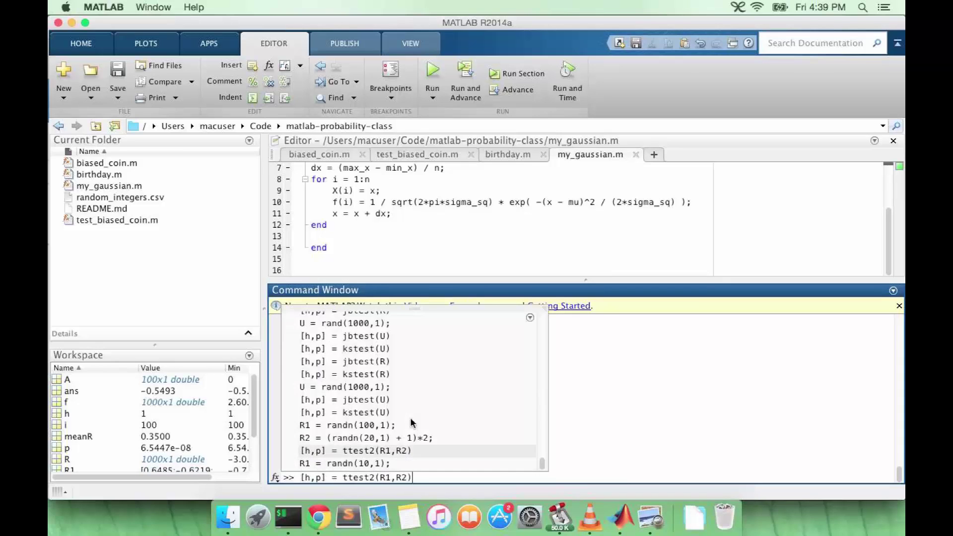
key("Return")
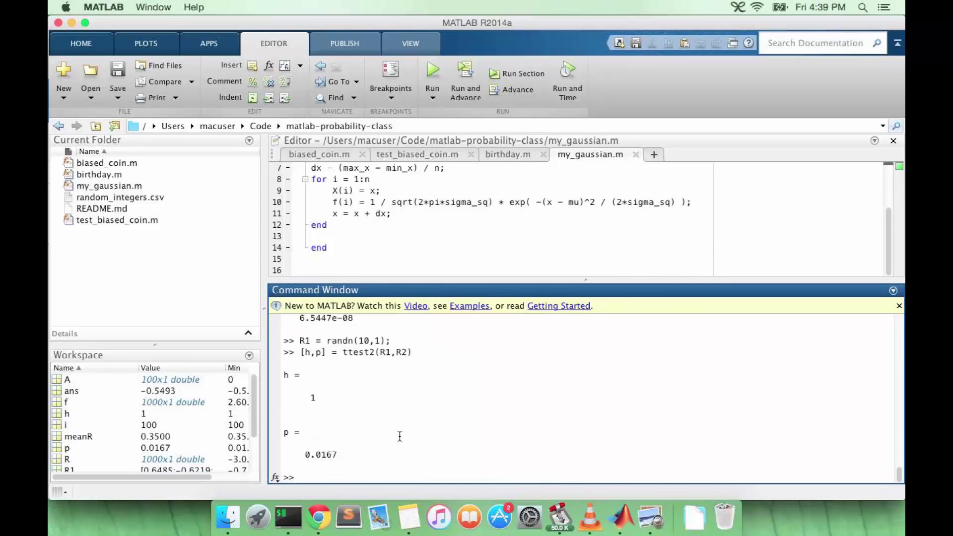
Change R2 to randn(10,1) samples and rerun ttest2, giving p = 0.0087
scroll(400, 436, "up", 1)
scroll(400, 435, "up", 3)
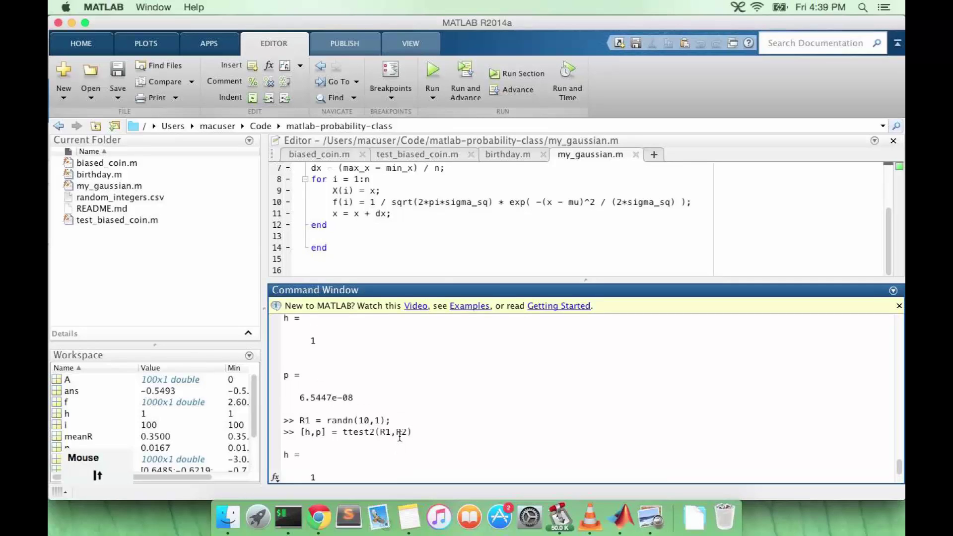
scroll(400, 436, "down", 4)
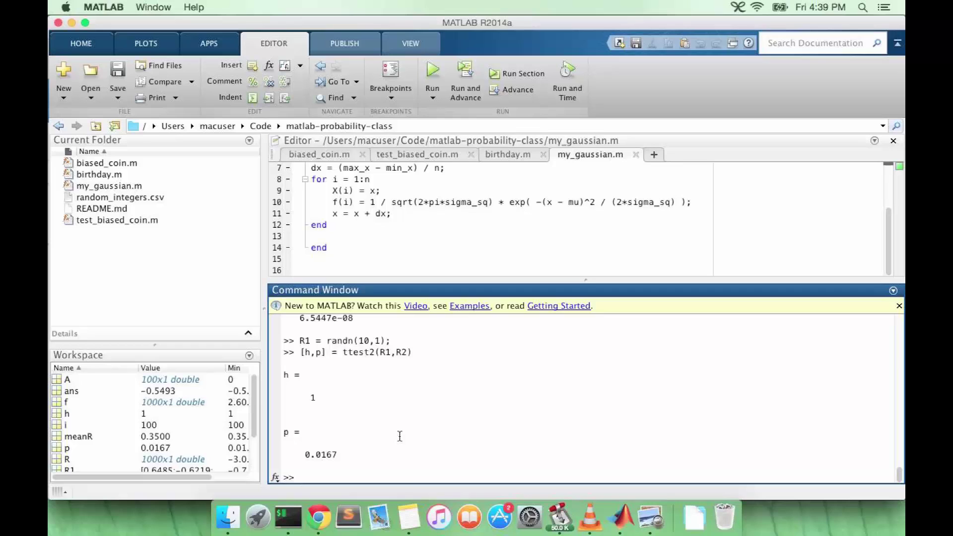
key("Up")
key("Up")
key("Up")
key("Up")
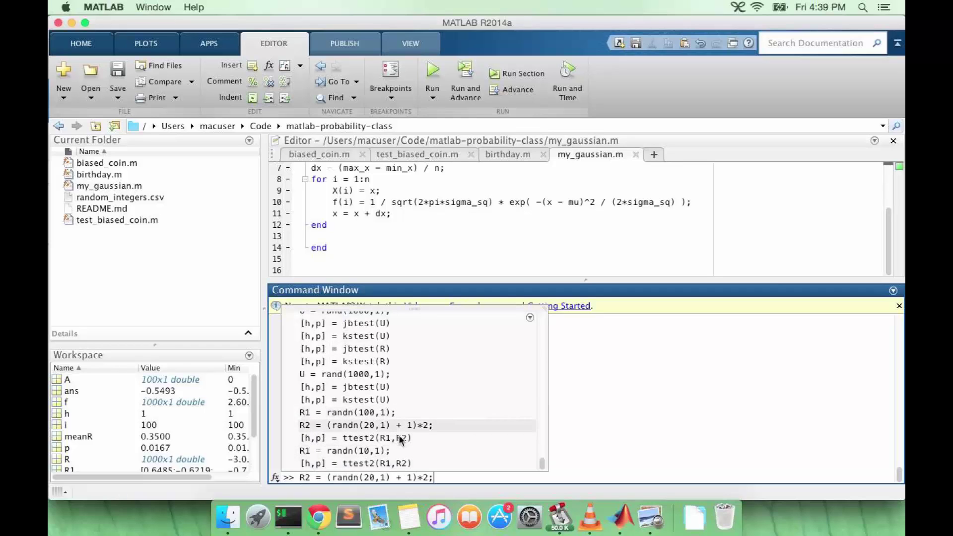
key("Left")
key("Left")
key("Left")
key("Left")
key("Left")
key("Left")
key("Left")
key("Left")
key("Left")
key("Left")
key("Left")
key("Left")
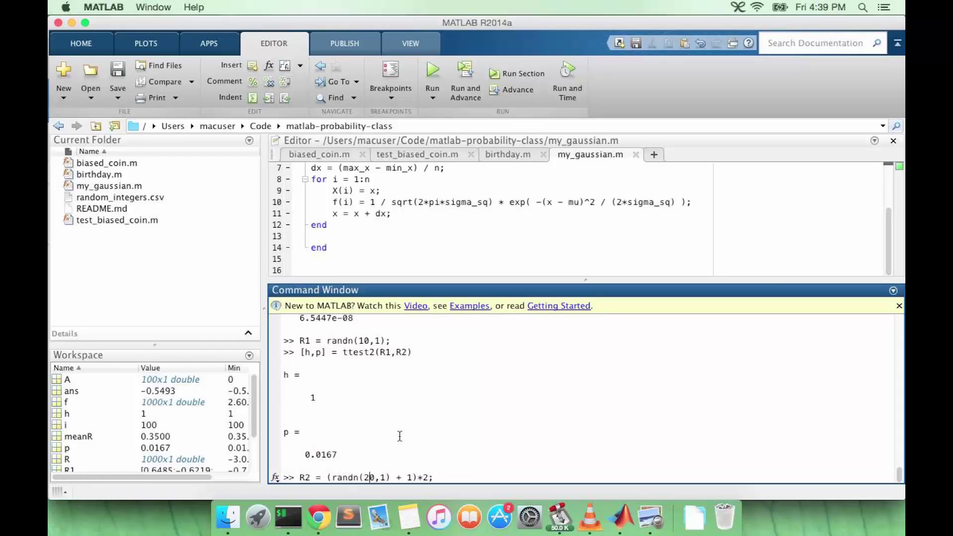
key("BackSpace")
type("1")
key("Return")
key("Up")
key("Up")
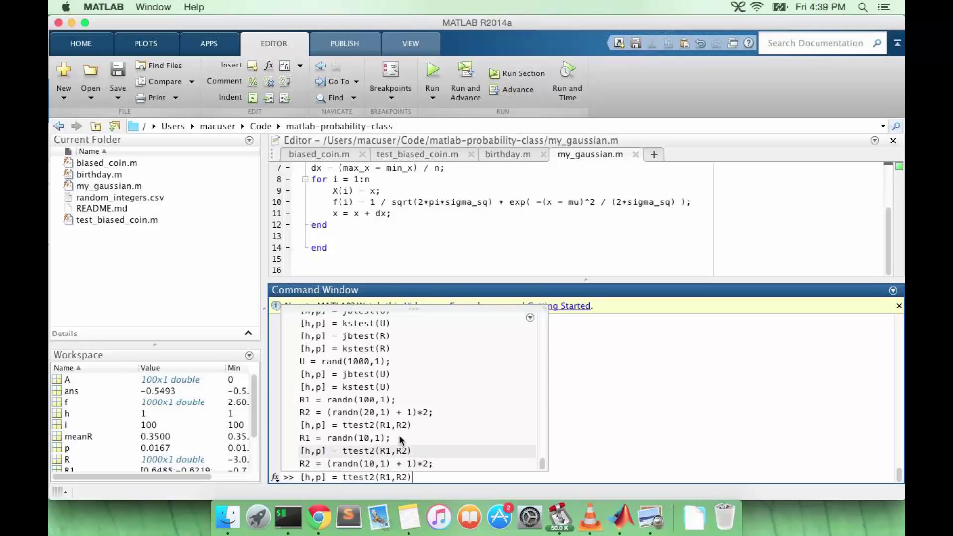
key("Return")
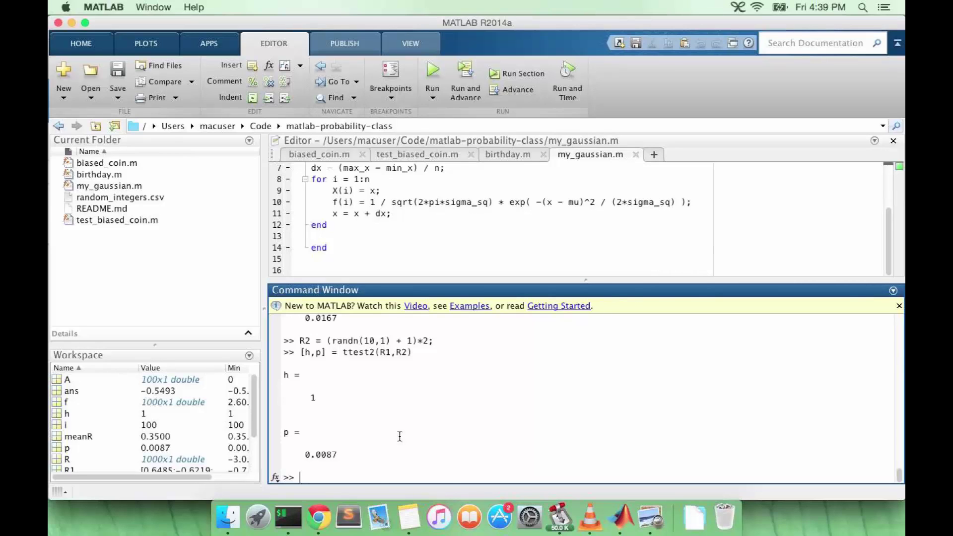
key("Up")
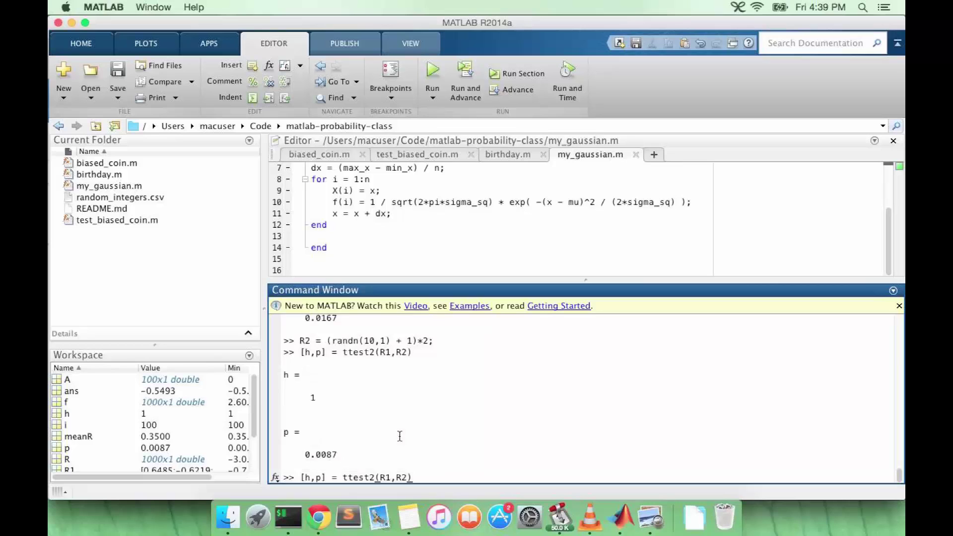
key("Up")
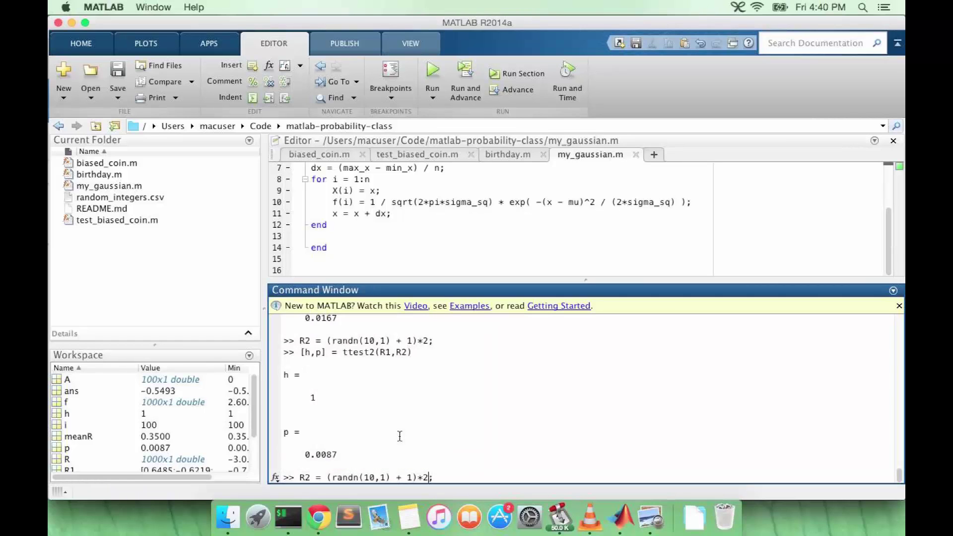
Rerun R2 with multiplier 5 and run ttest2 on it
key("BackSpace")
type("5")
key("Return")
key("Up")
key("Up")
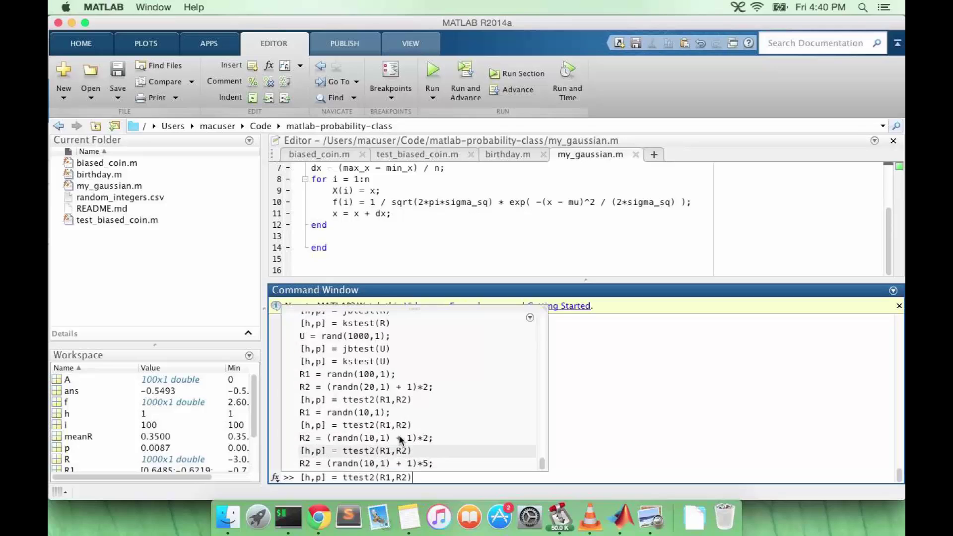
key("Return")
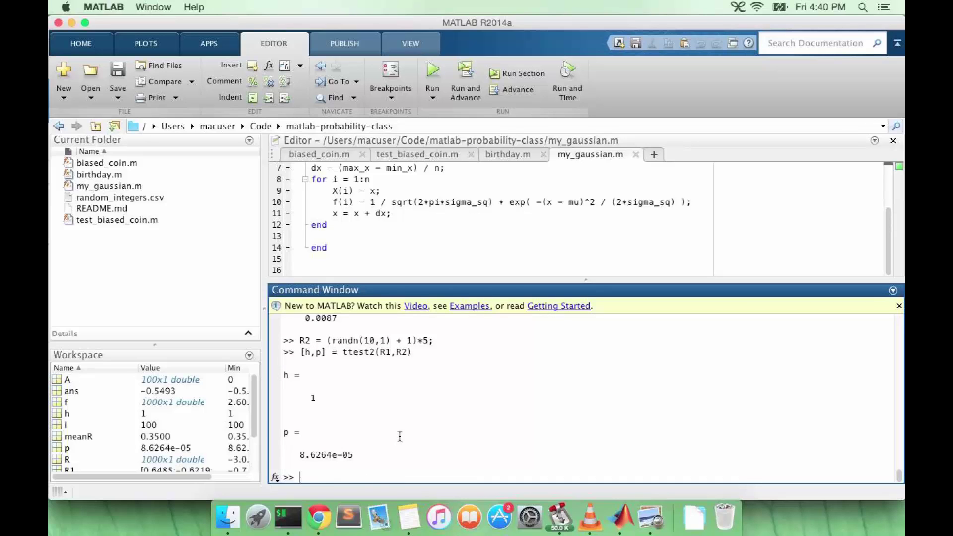
Raise R2's multiplier to 50 and rerun ttest2, giving p = 0.0022
key("Up")
key("Up")
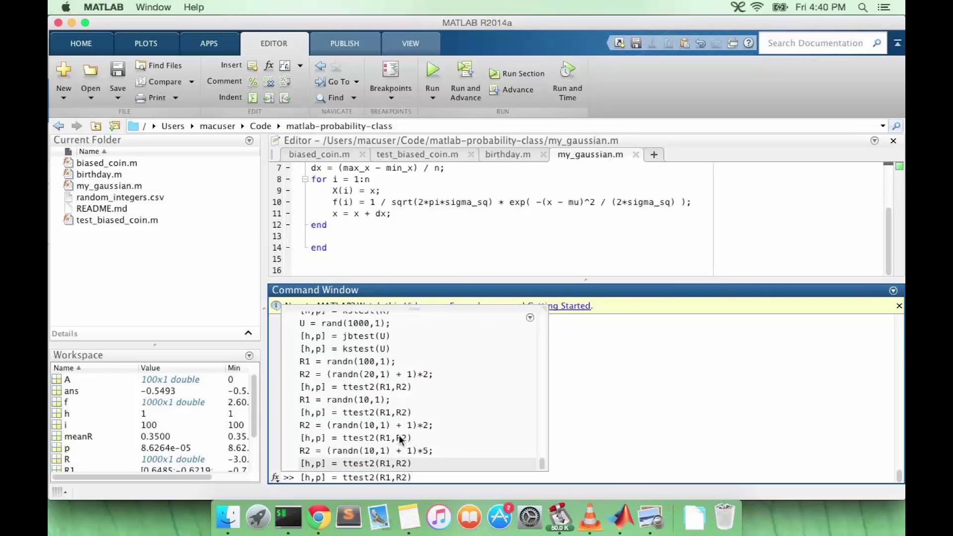
key("Left")
type("0")
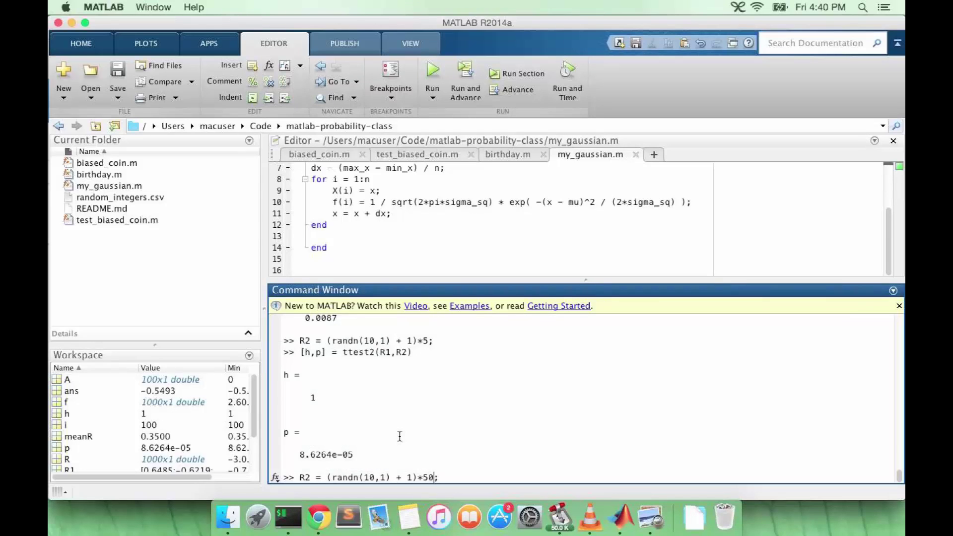
key("Return")
key("Up")
key("Up")
key("Return")
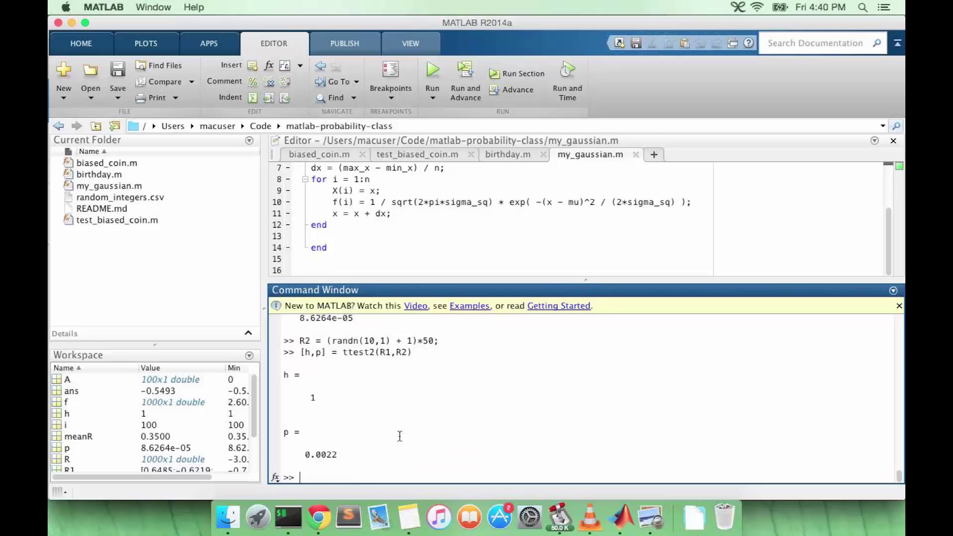
Raise R2's multiplier to 500 and rerun ttest2, giving p = 0.0412
key("Up")
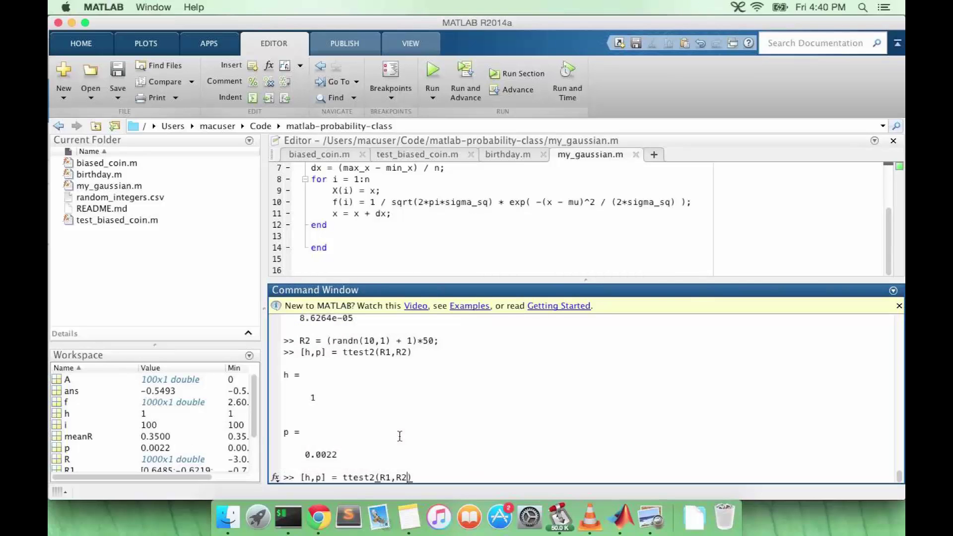
key("Up")
key("Left")
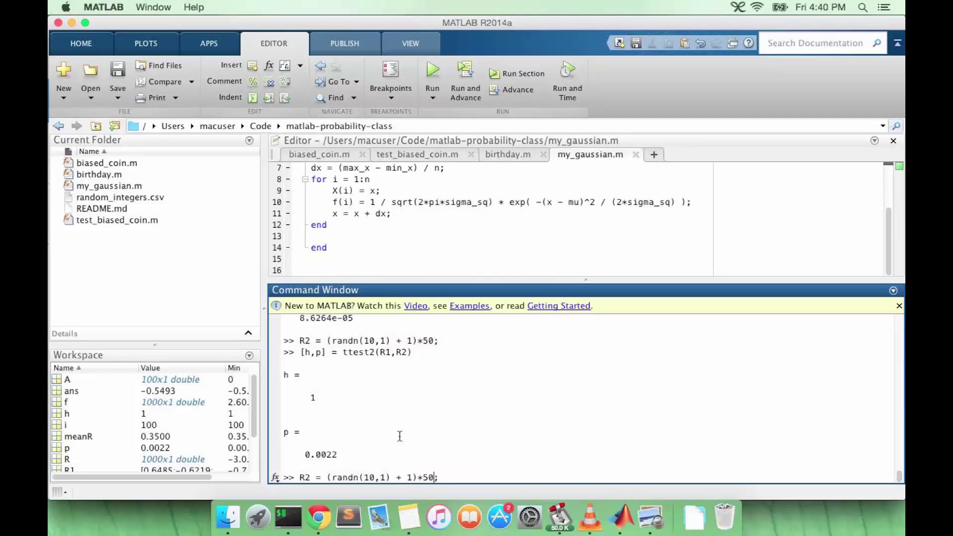
type("0")
key("Return")
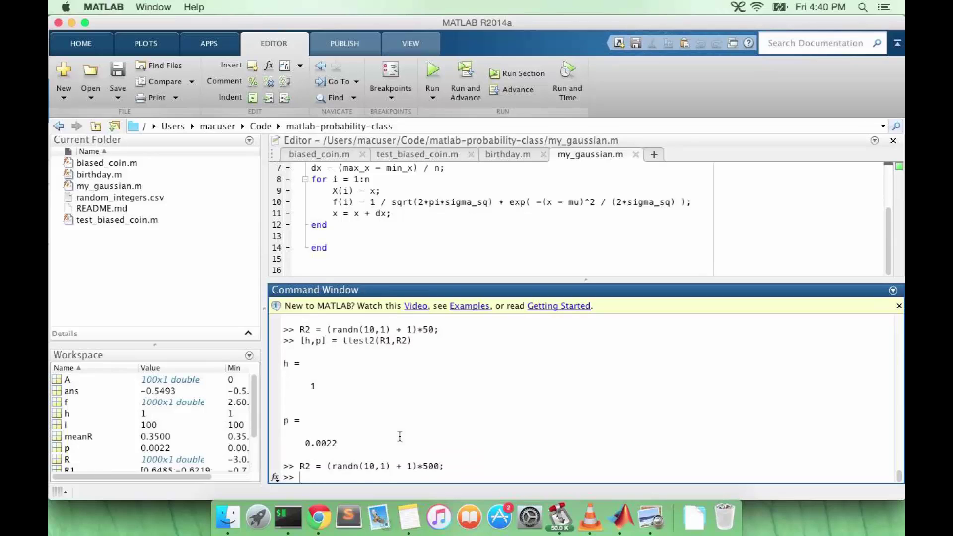
key("Up")
key("Up")
key("Return")
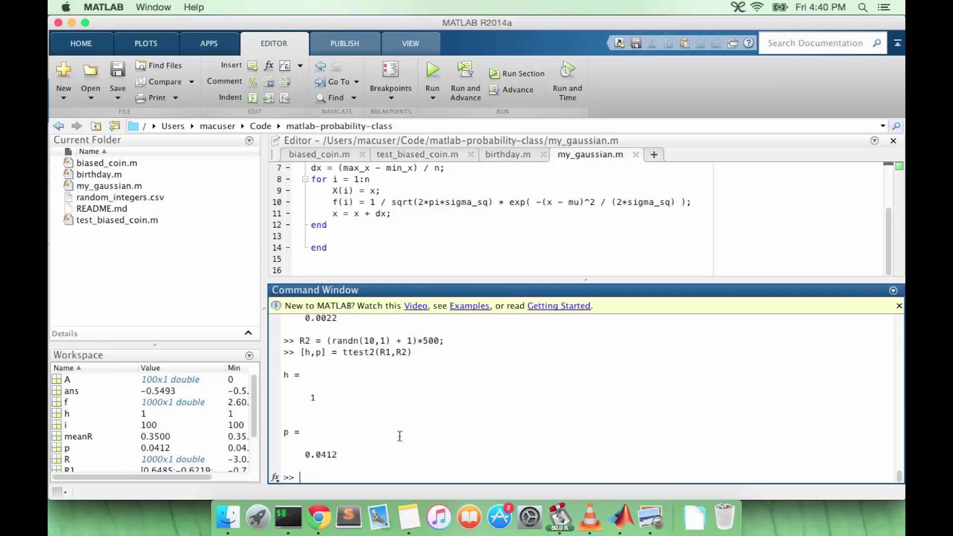
Raise R2's multiplier to 5000 and rerun ttest2, giving p = 0.0109
key("Up")
key("Up")
key("Left")
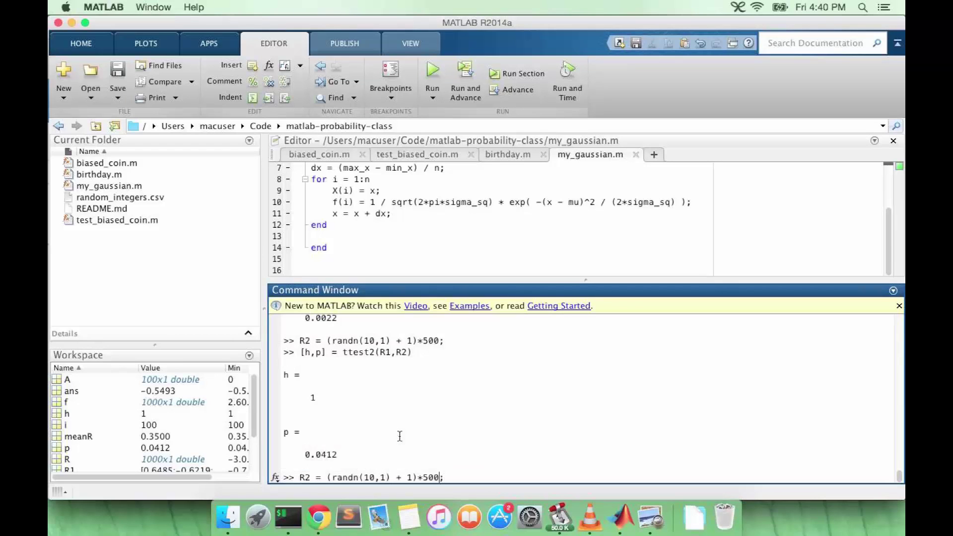
type("0")
key("Return")
key("Up")
key("Up")
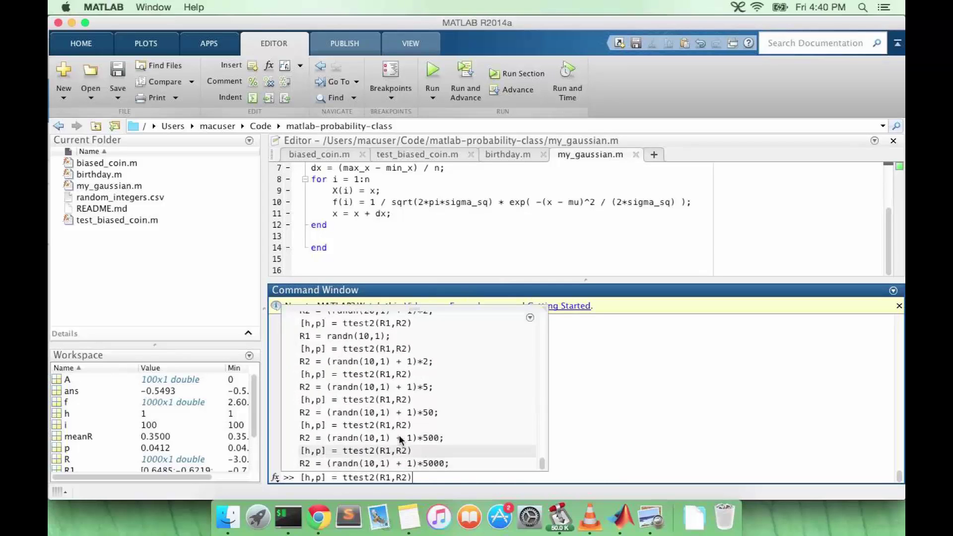
key("Return")
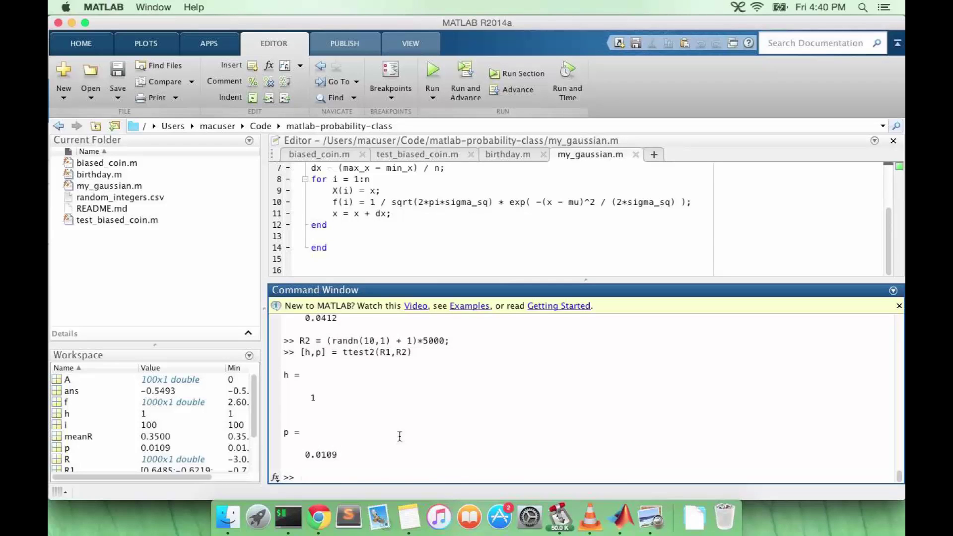
Raise R2's multiplier to 50000 and rerun ttest2, giving h = 0 and p = 0.2243
key("Up")
key("Up")
key("Left")
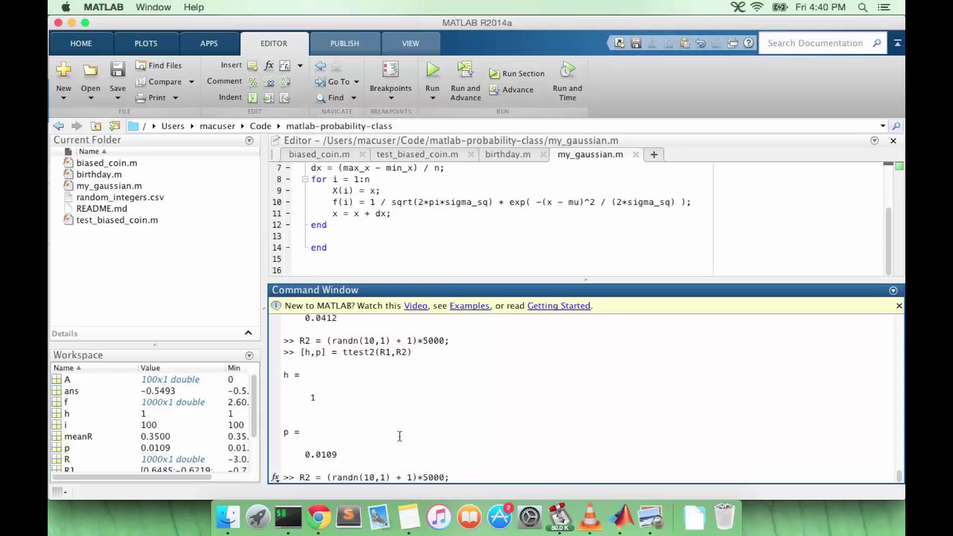
type("0")
key("Return")
key("Up")
key("Up")
key("Return")
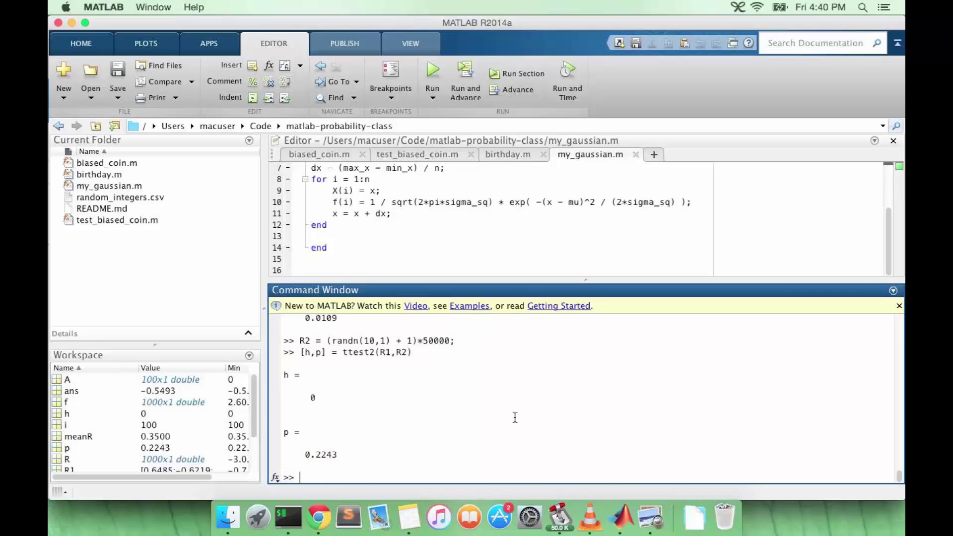
scroll(514, 417, "up", 5)
scroll(514, 417, "down", 5)
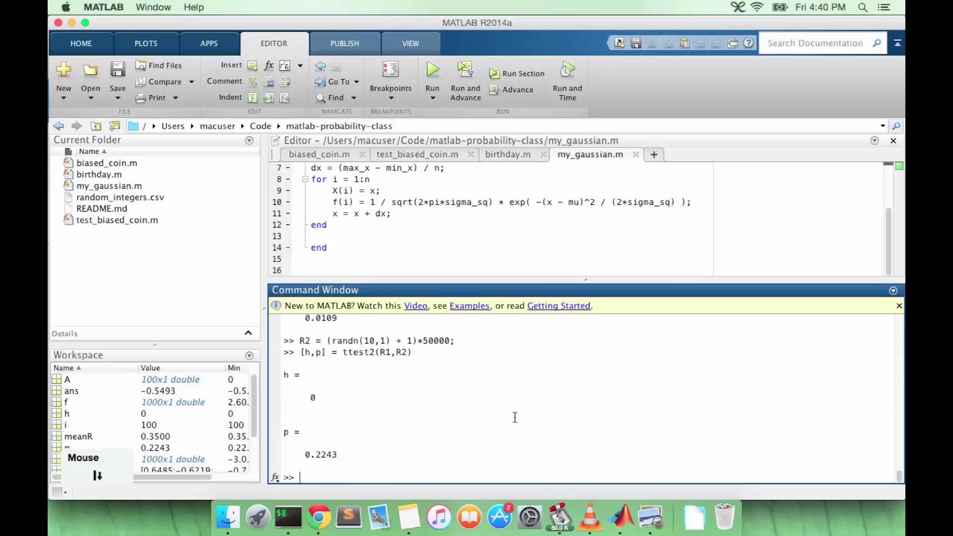
scroll(514, 417, "up", 5)
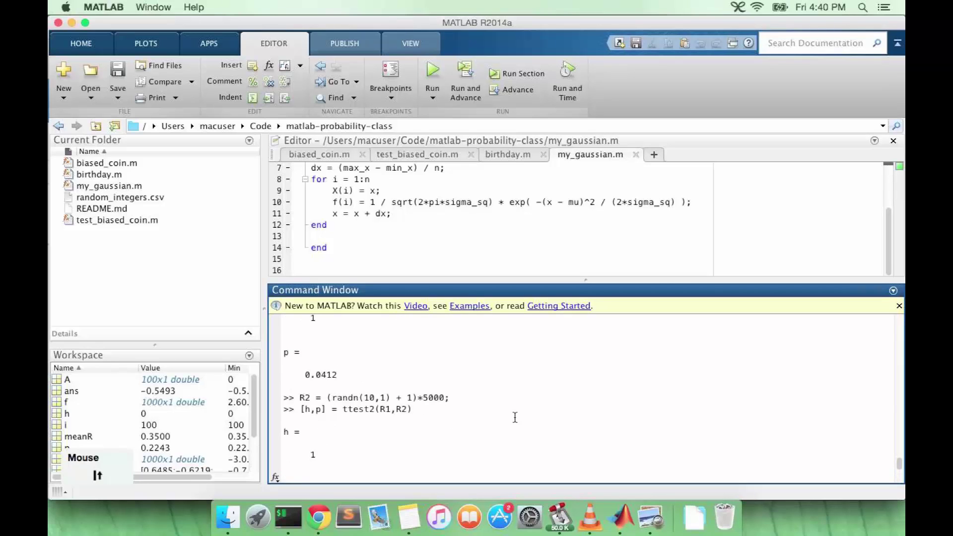
scroll(515, 417, "down", 5)
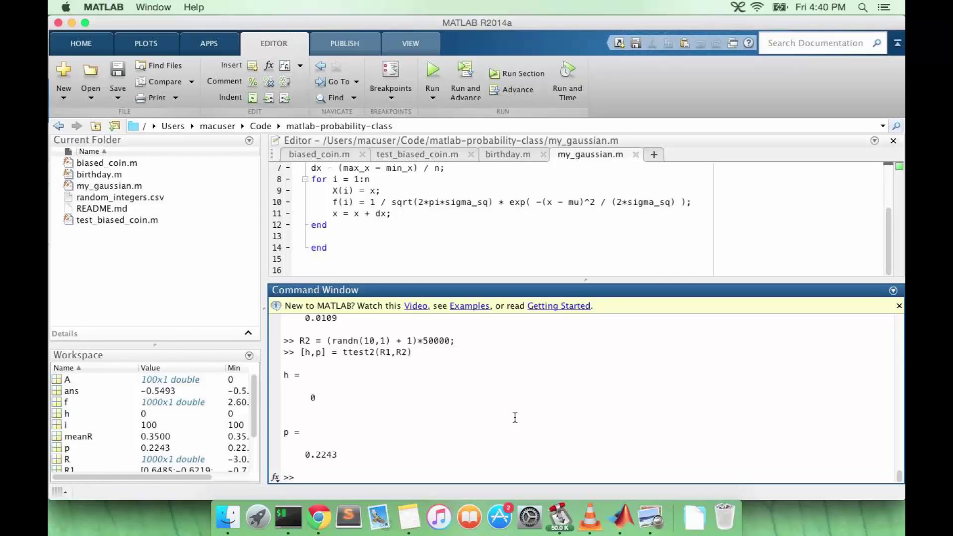
Rerun R2 = (randn(10,1) + 1)*2; from history
key("Up")
key("Up")
key("Up")
key("Up")
key("Up")
key("Up")
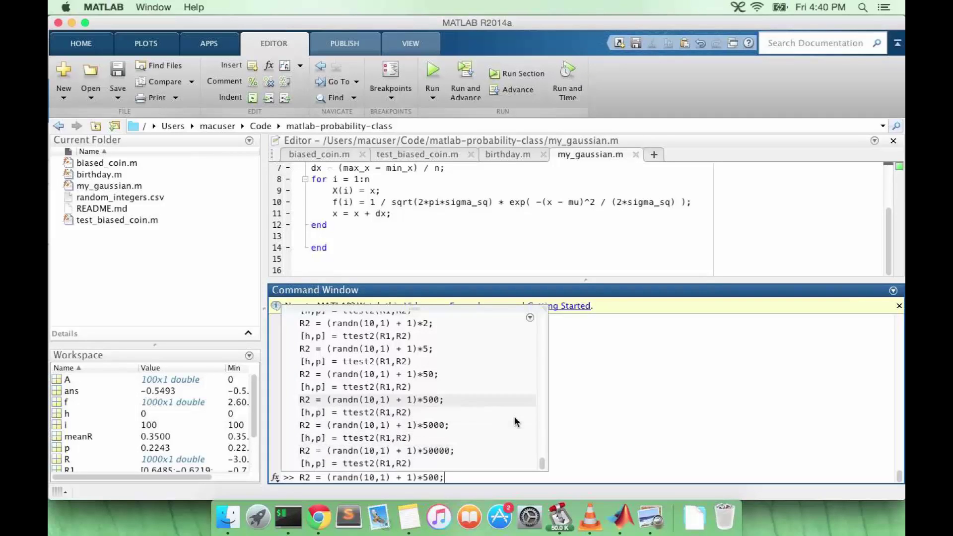
key("Up")
key("Up")
key("Up")
key("Up")
key("Up")
key("Up")
key("Return")
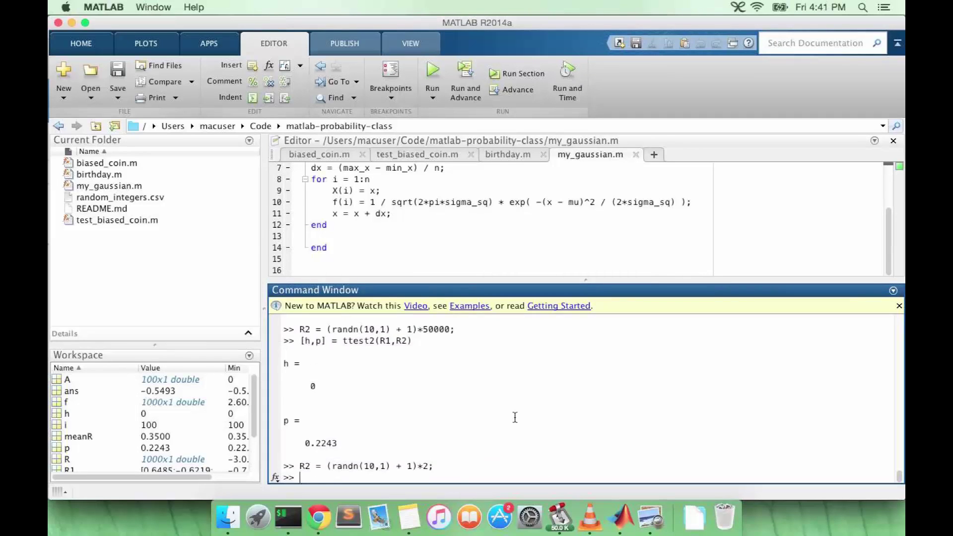
Change R2's mean offset to 0.1 and rerun ttest2, giving h = 0 and p = 0.2431
key("Up")
key("Left")
key("Left")
key("Left")
key("Left")
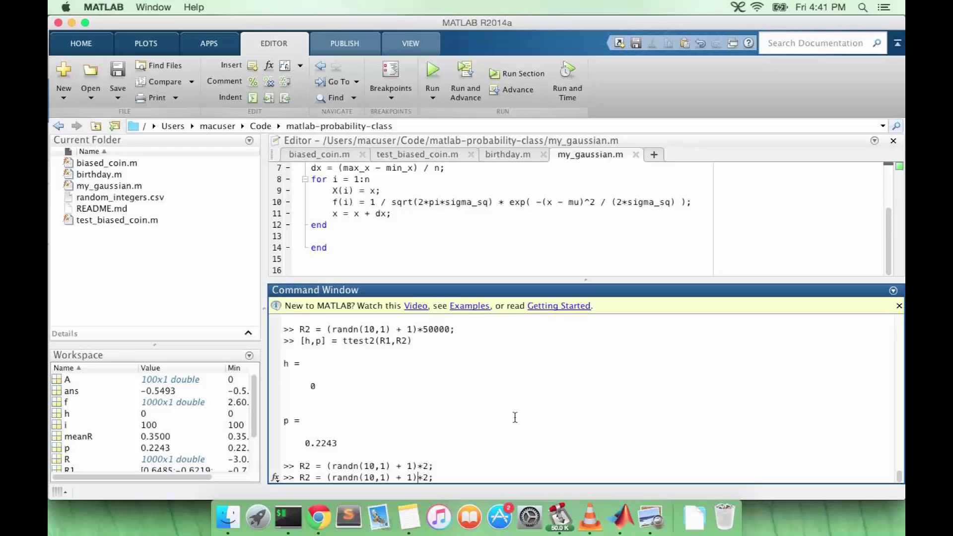
key("BackSpace")
type("0.")
type("1")
key("Return")
key("Up")
key("Up")
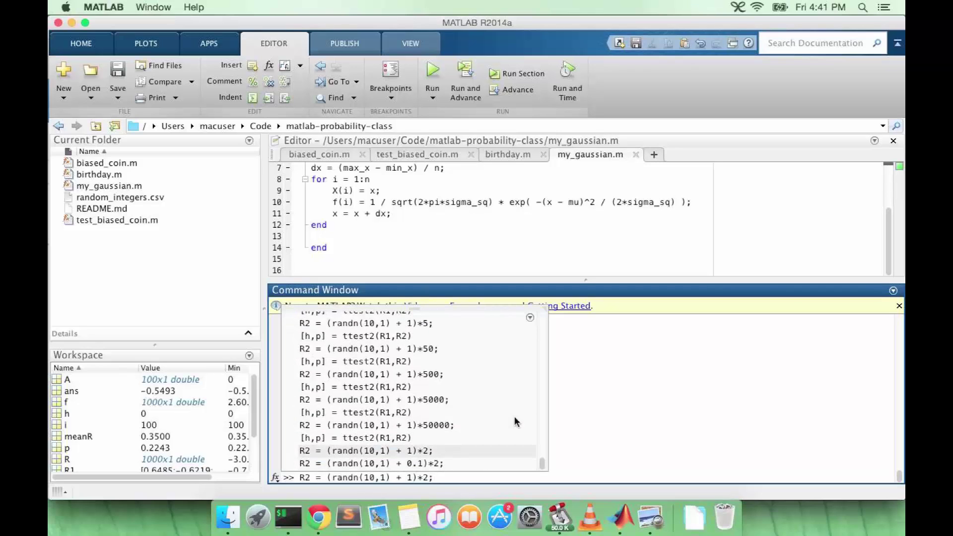
key("Up")
key("Up")
key("Down")
key("Return")
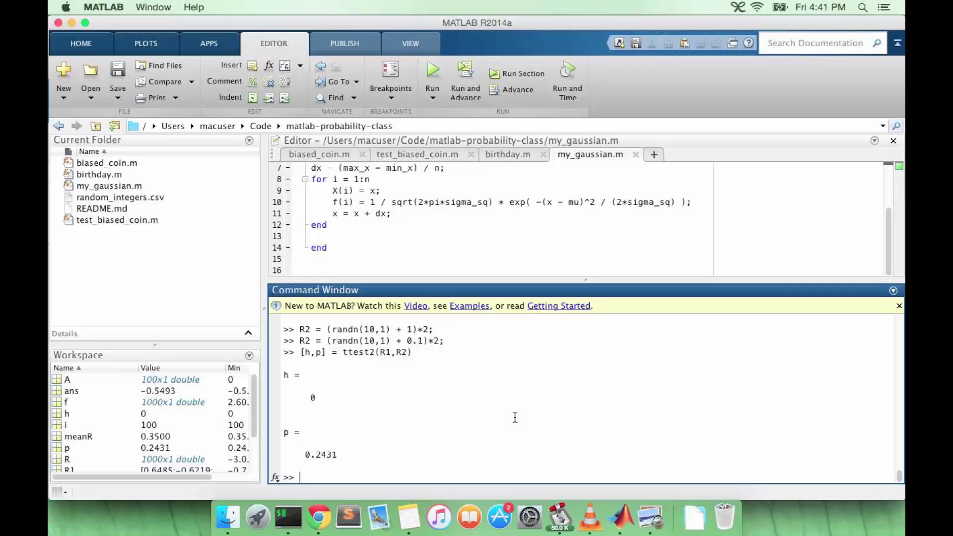
Redefine R2 as (randn(10,1) + 10)*2 and rerun ttest2, giving h = 1 and p = 4.6060e-17
key("Up")
key("Up")
key("Up")
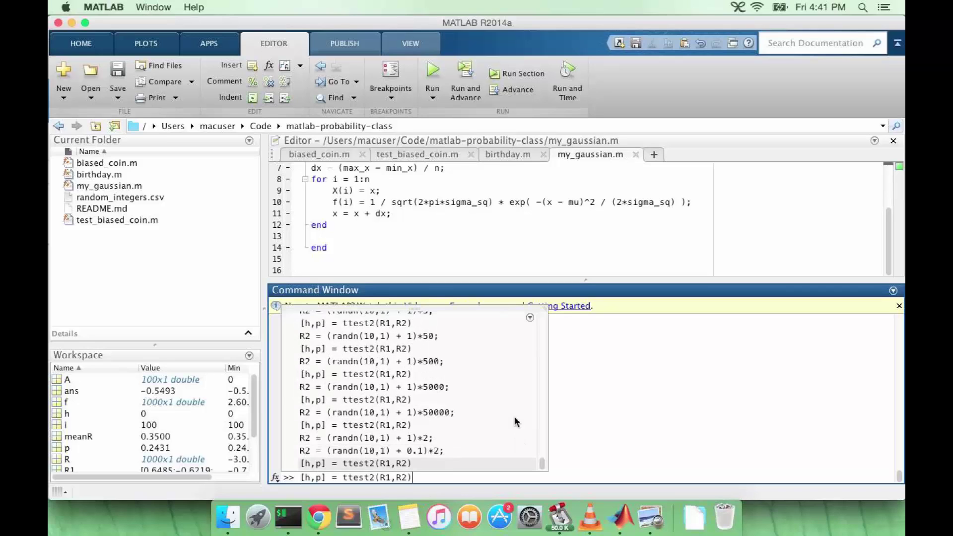
key("Left")
key("Left")
key("Left")
key("Left")
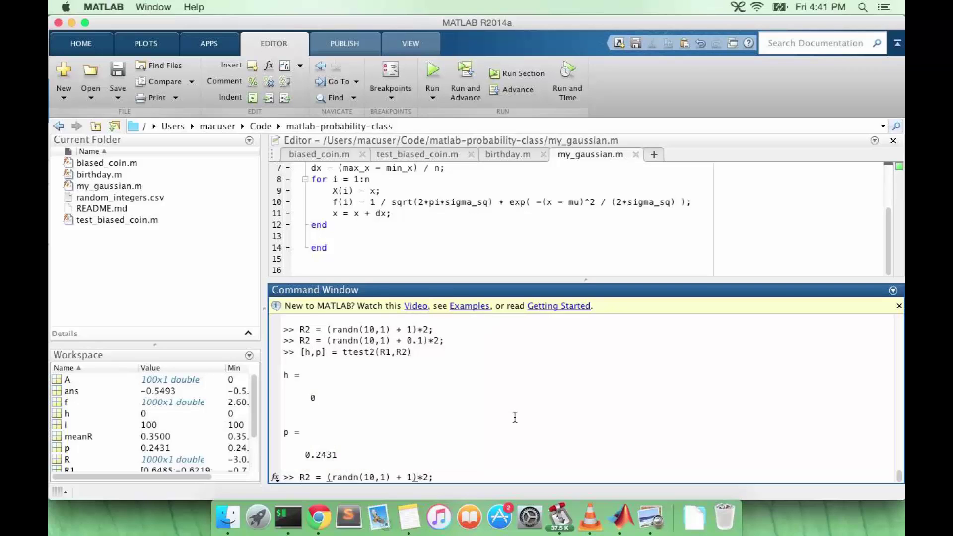
type("0")
key("Return")
key("Up")
key("Up")
key("Return")
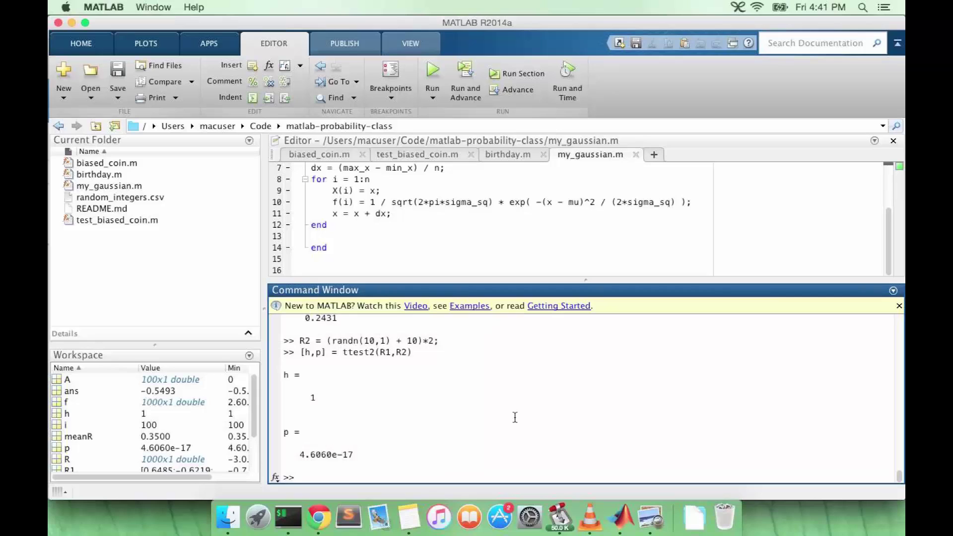